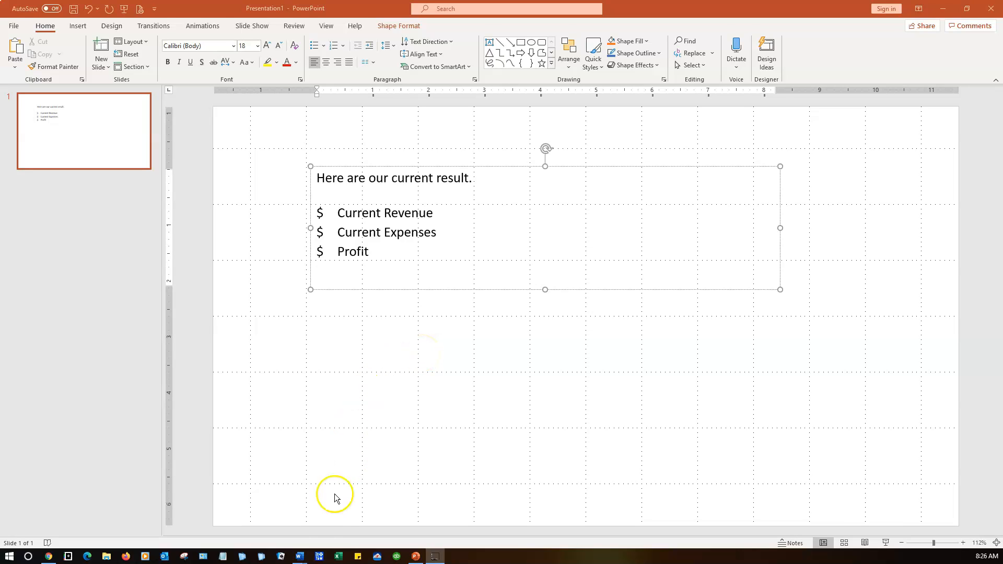
Step: Switch to Google Images in Chrome and search for "video camera clipart"
mouse_move(299, 556)
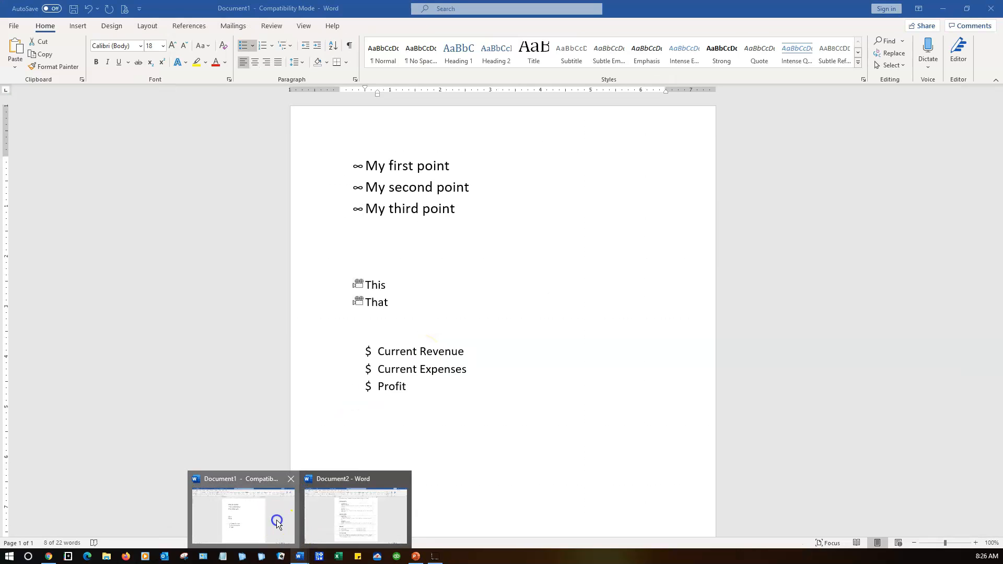
left_click(286, 535)
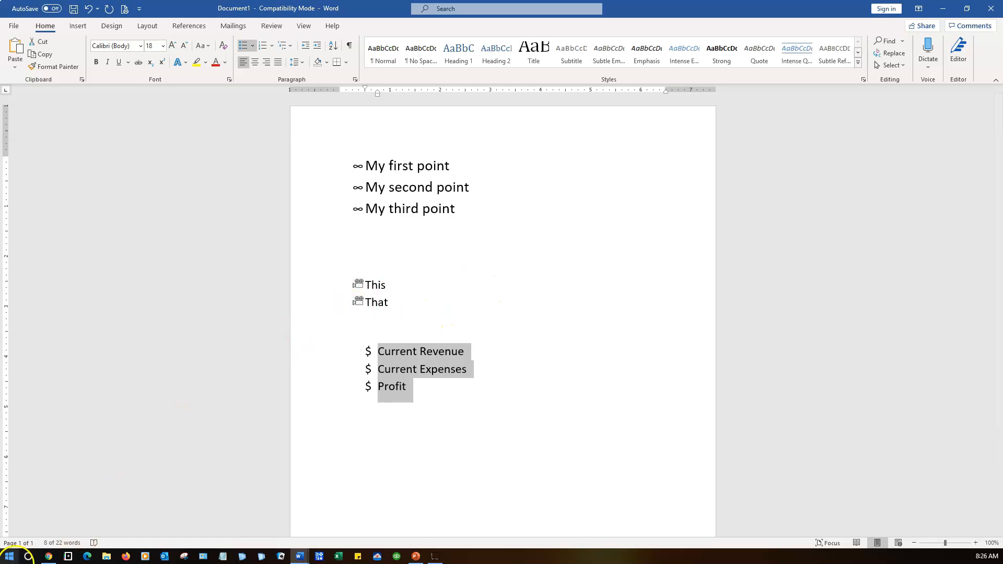
left_click(48, 556)
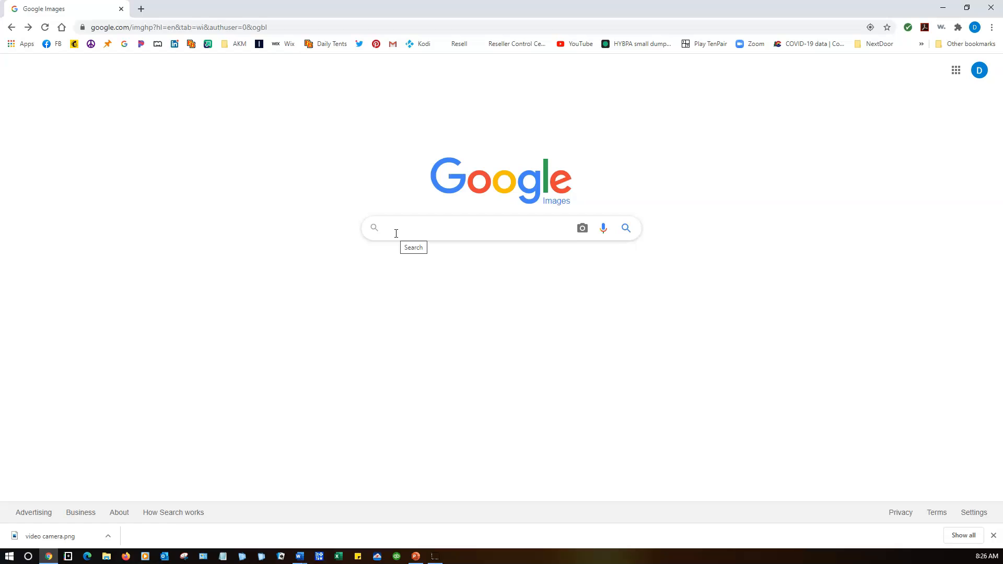
type("video")
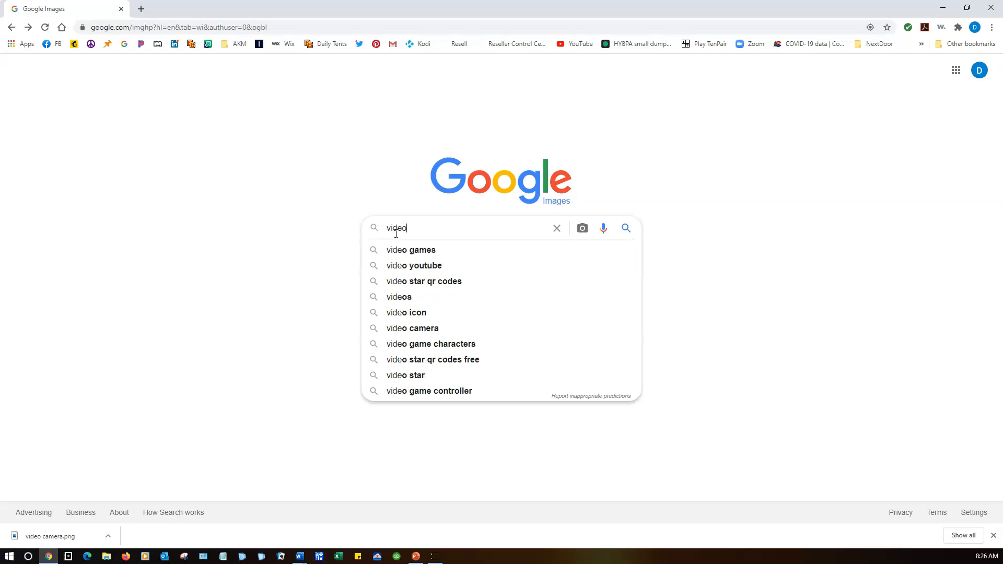
type(" camer")
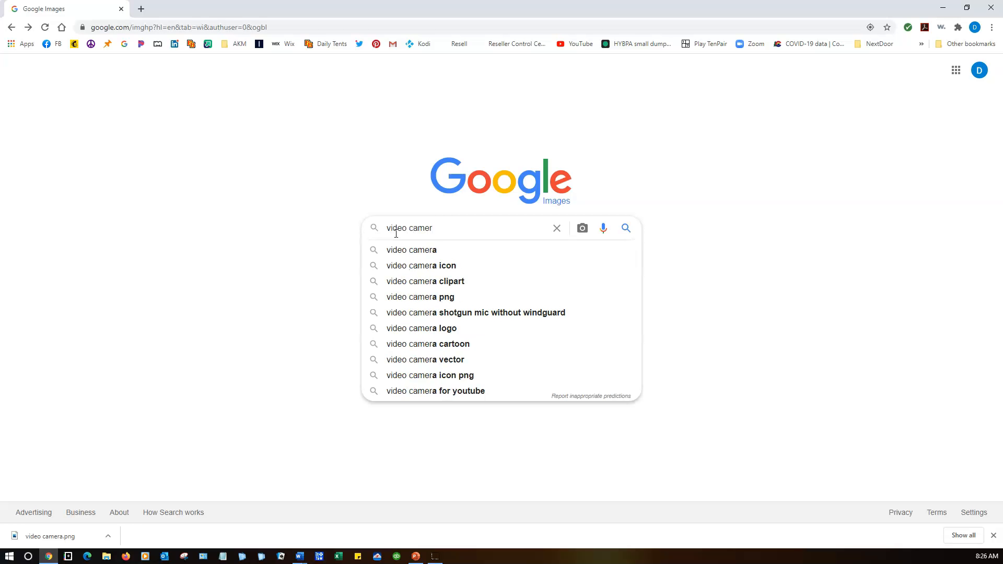
type("a")
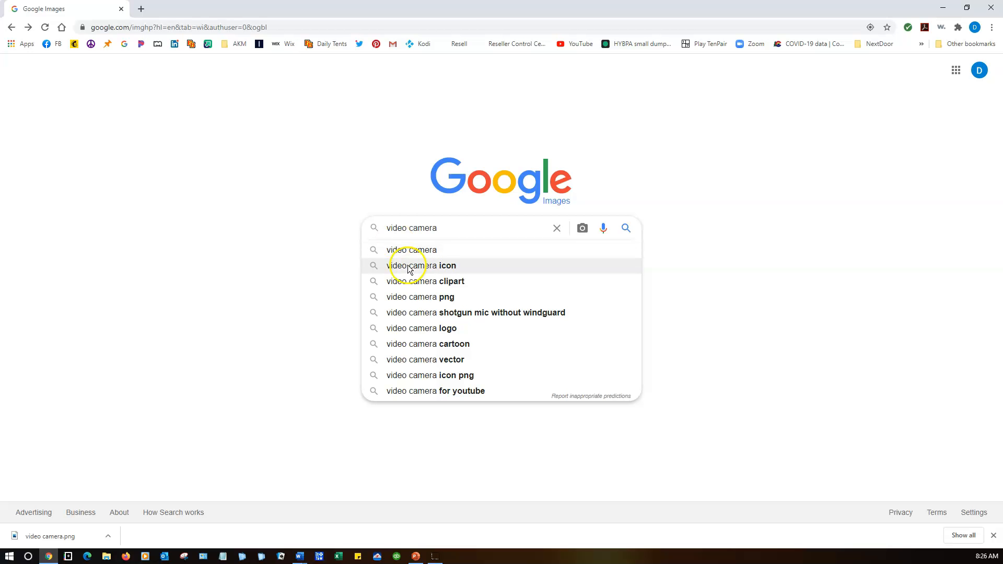
left_click(422, 282)
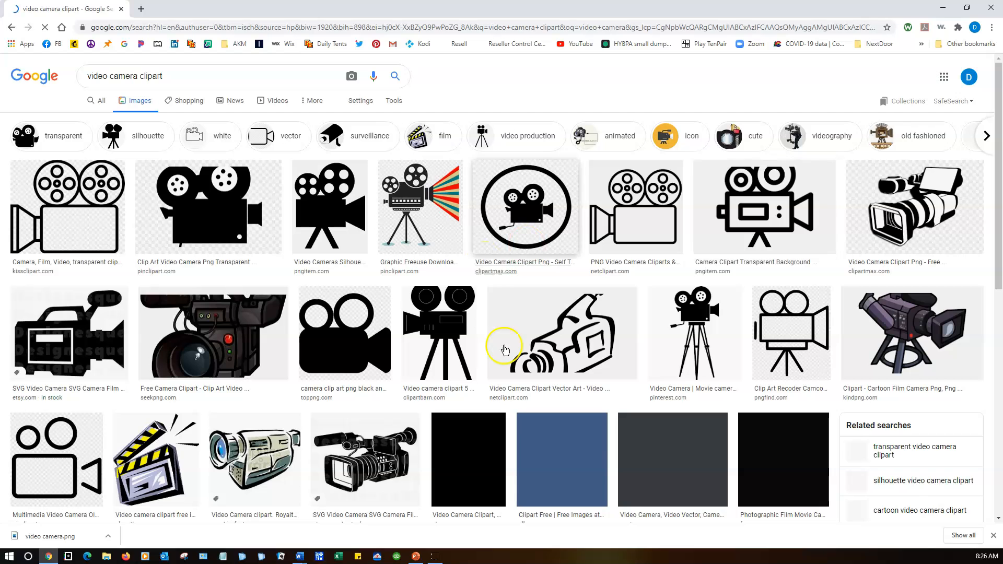
Step: Save the black movie camera on a tripod image from Pinterest as a PNG named "Movie camera" in Downloads
left_click(690, 332)
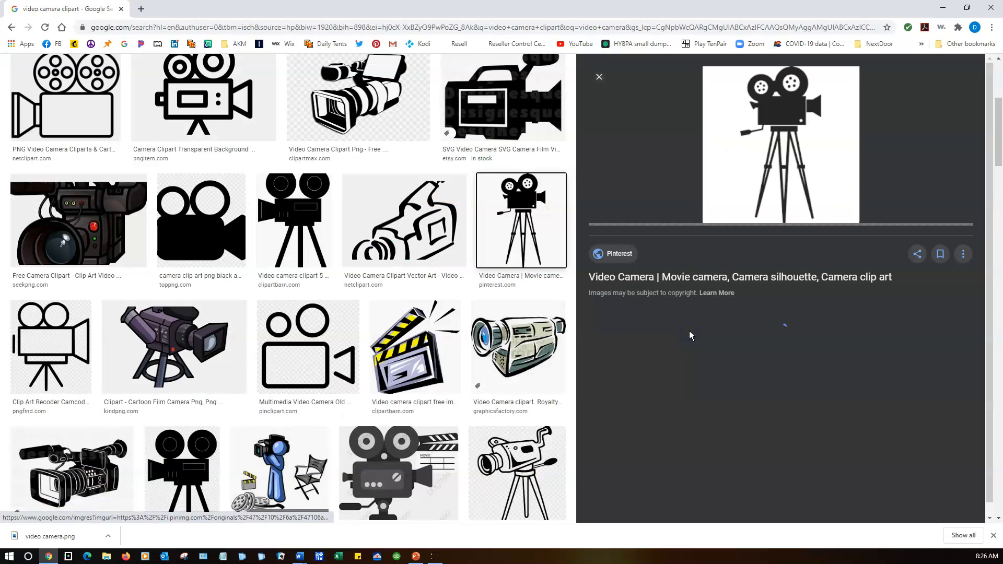
right_click(792, 154)
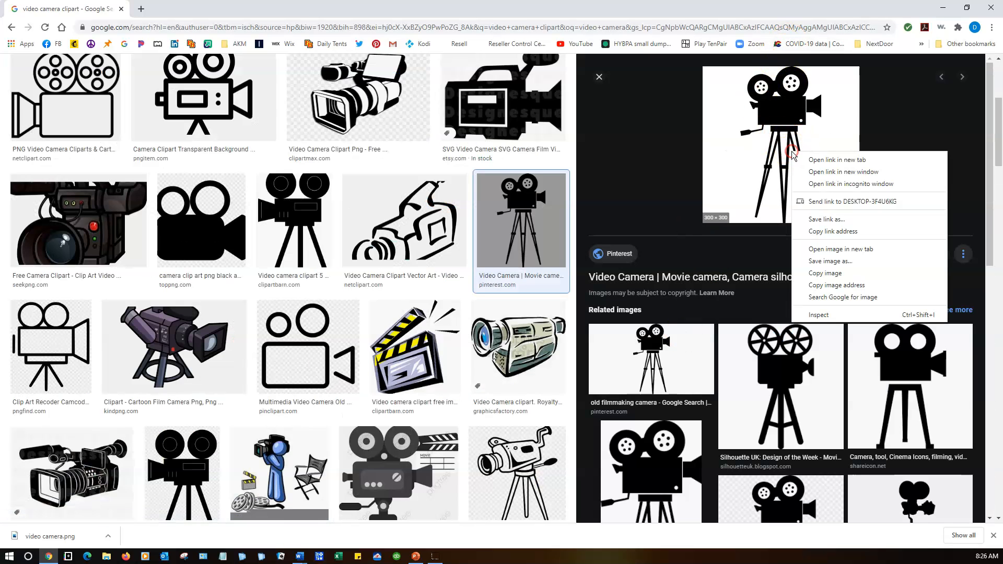
left_click(824, 263)
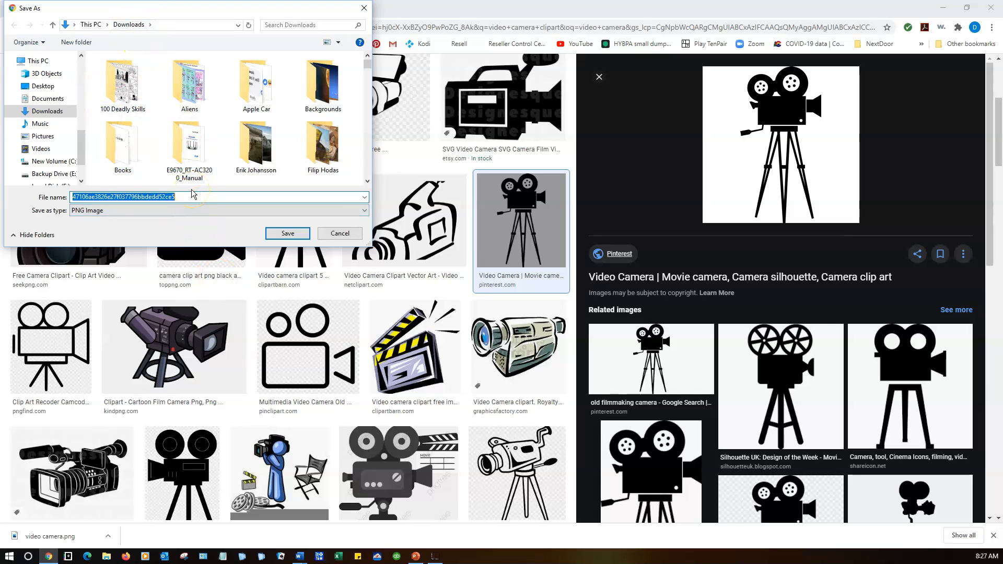
type("Movie camera")
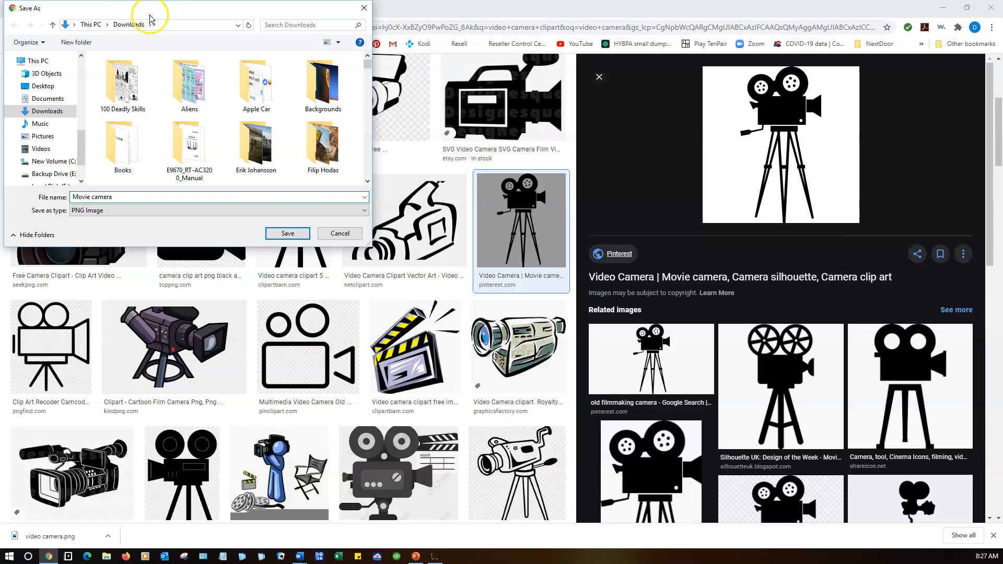
left_click(293, 230)
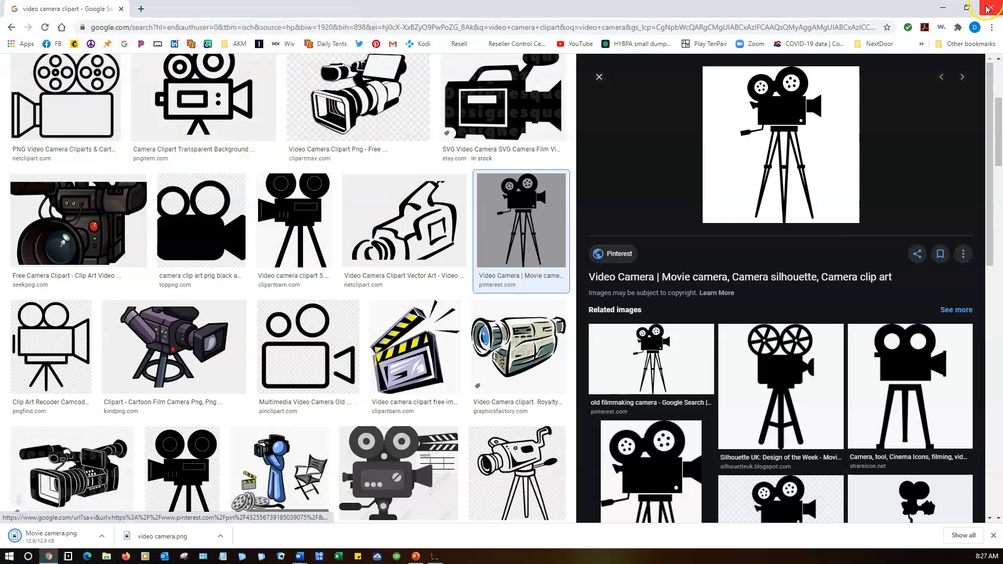
Step: In Word's Document1, define Movie camera.png as the picture bullet for the Current Revenue, Current Expenses and Profit list, and enlarge its font to 24
left_click(299, 557)
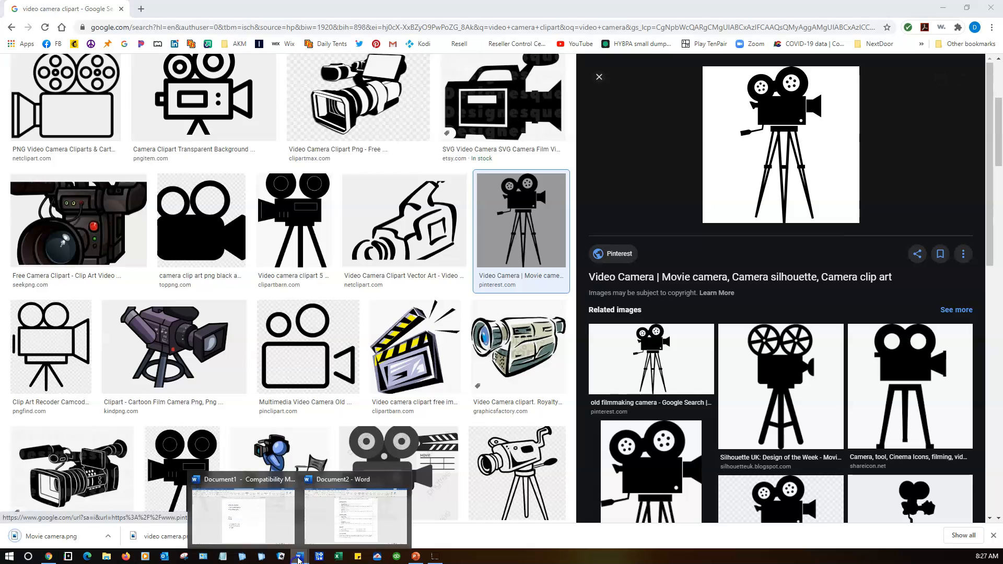
left_click(253, 527)
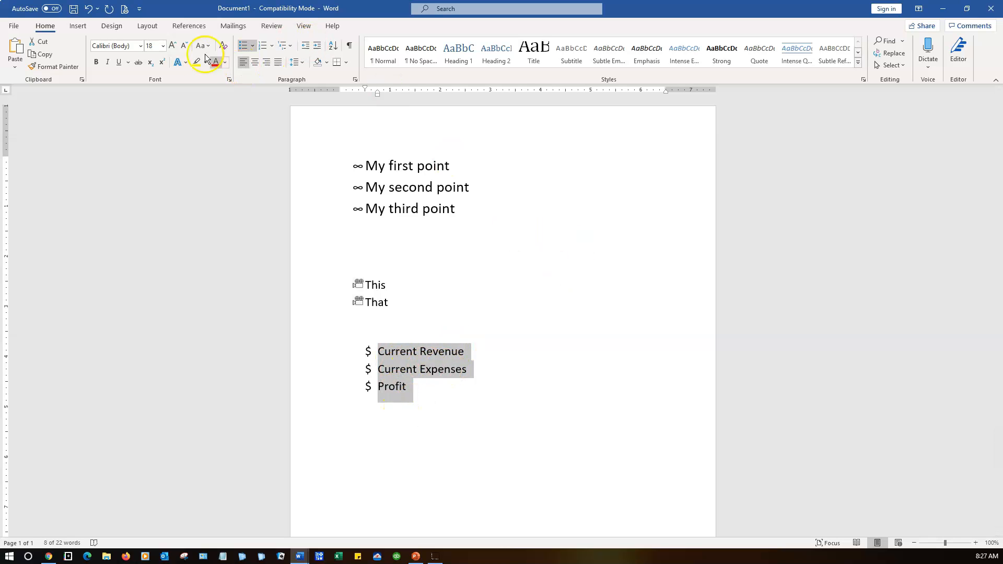
left_click(252, 45)
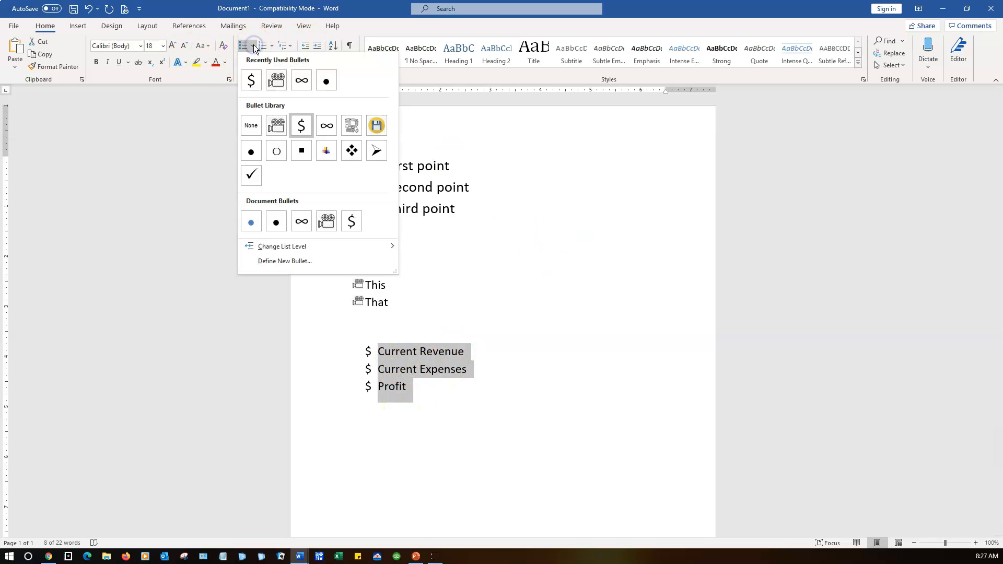
left_click(278, 264)
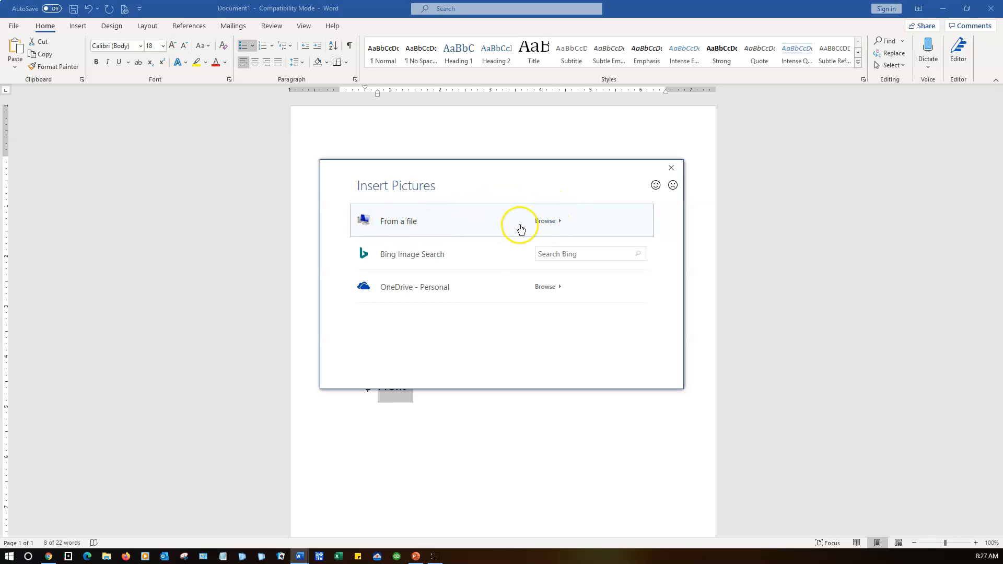
left_click(554, 221)
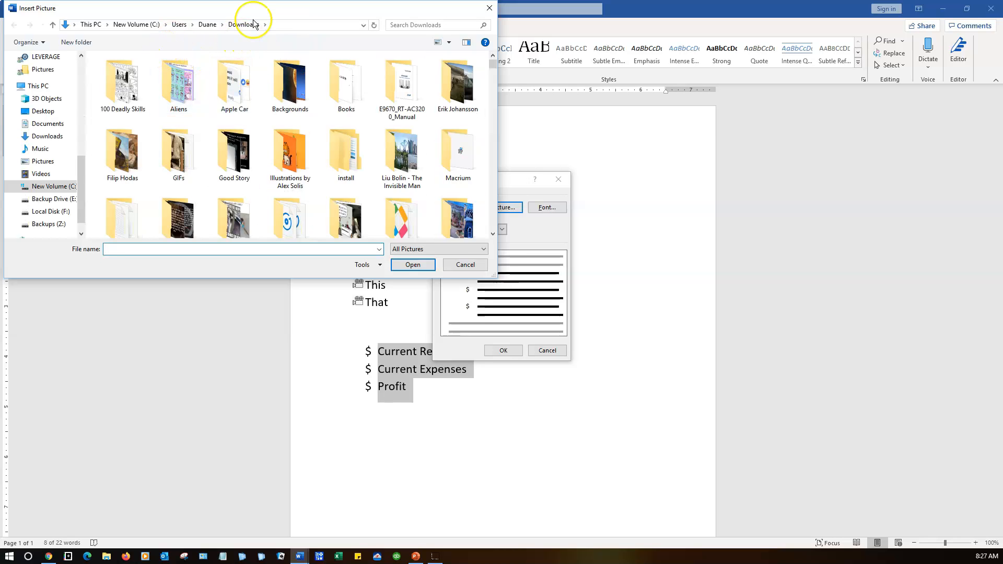
left_click(130, 248)
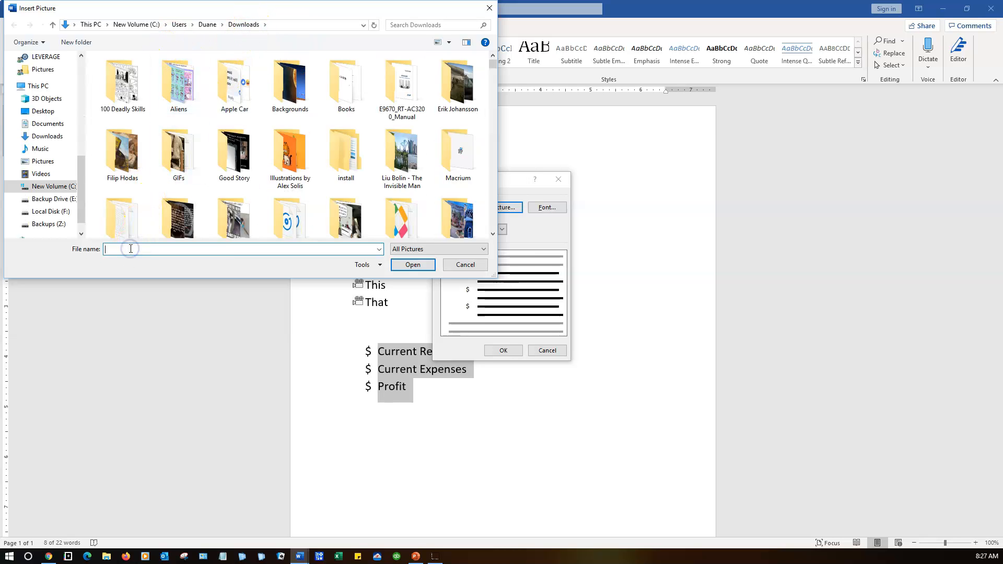
type("movi")
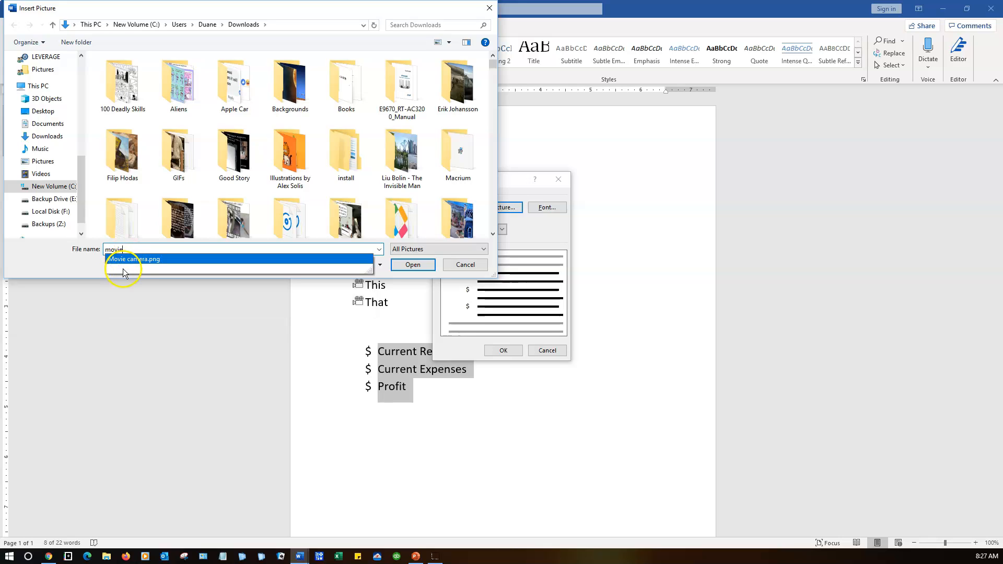
type("e")
left_click(131, 261)
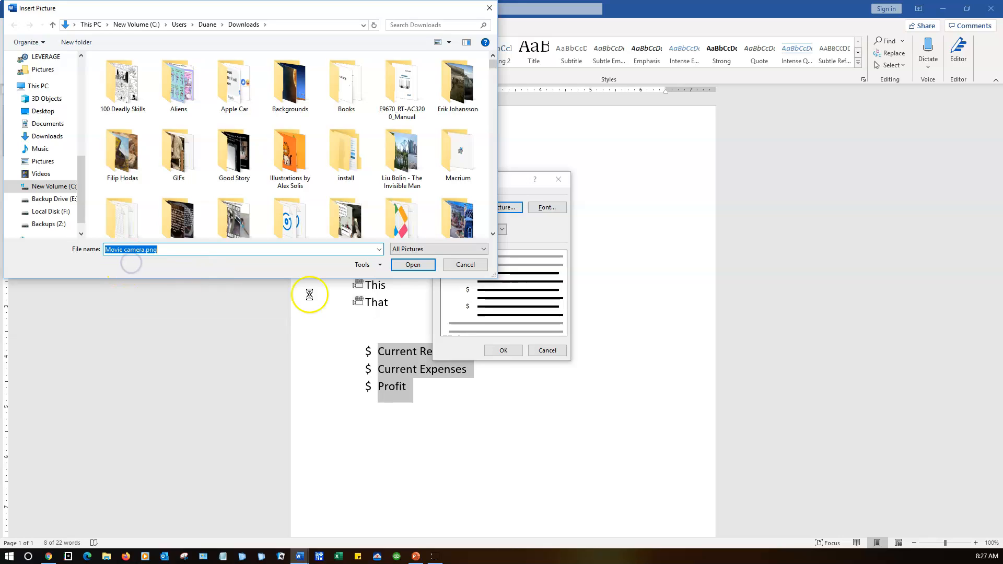
left_click(408, 265)
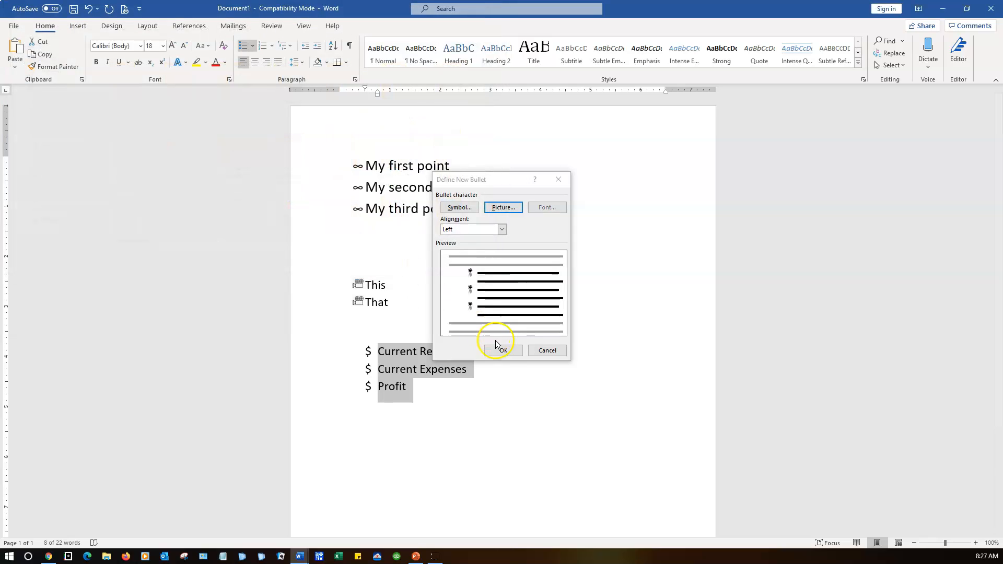
left_click(503, 351)
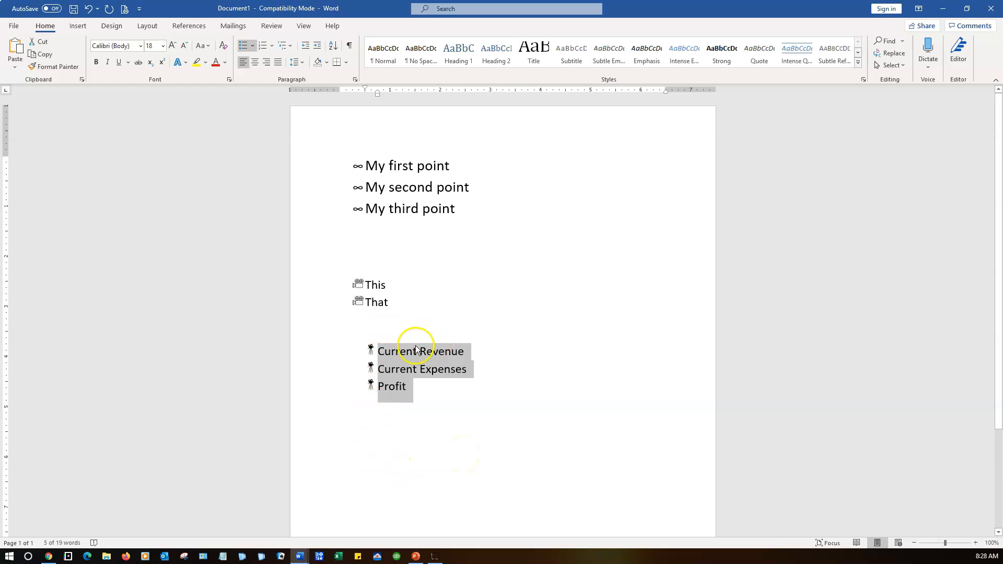
left_click(174, 46)
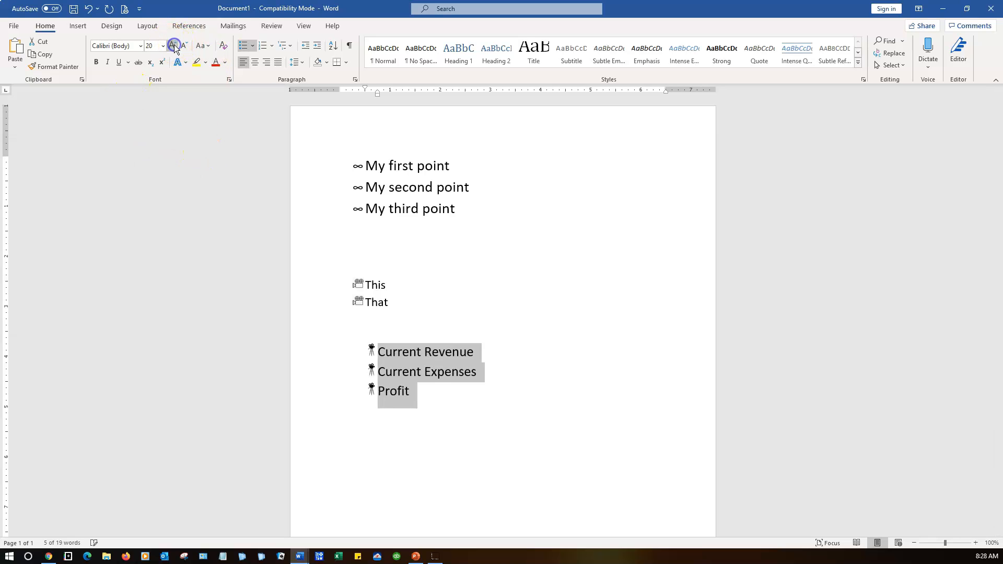
left_click(173, 46)
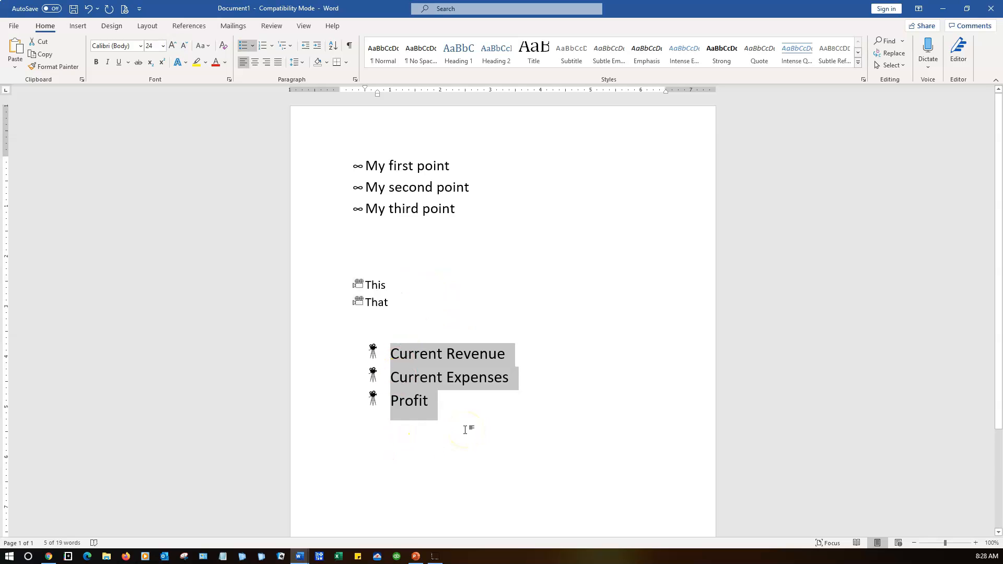
Step: Switch to PowerPoint and look over the bullet styles offered for the slide's text box
left_click(416, 556)
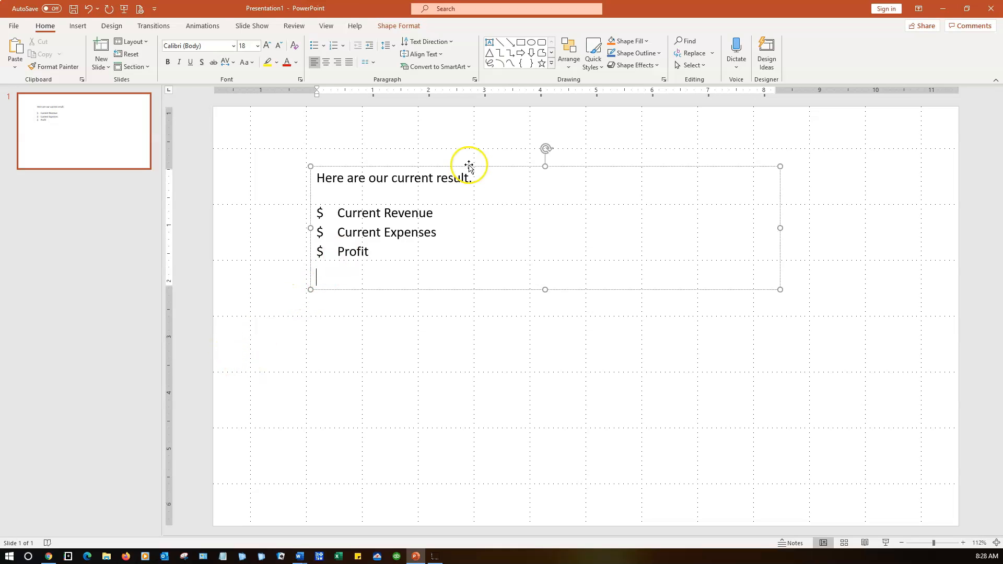
left_click(324, 47)
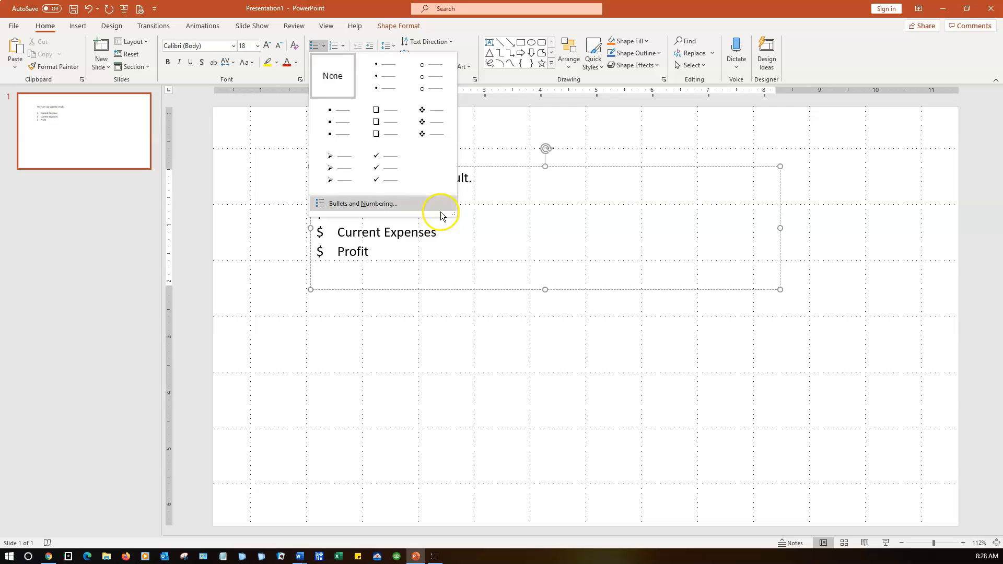
left_click(323, 360)
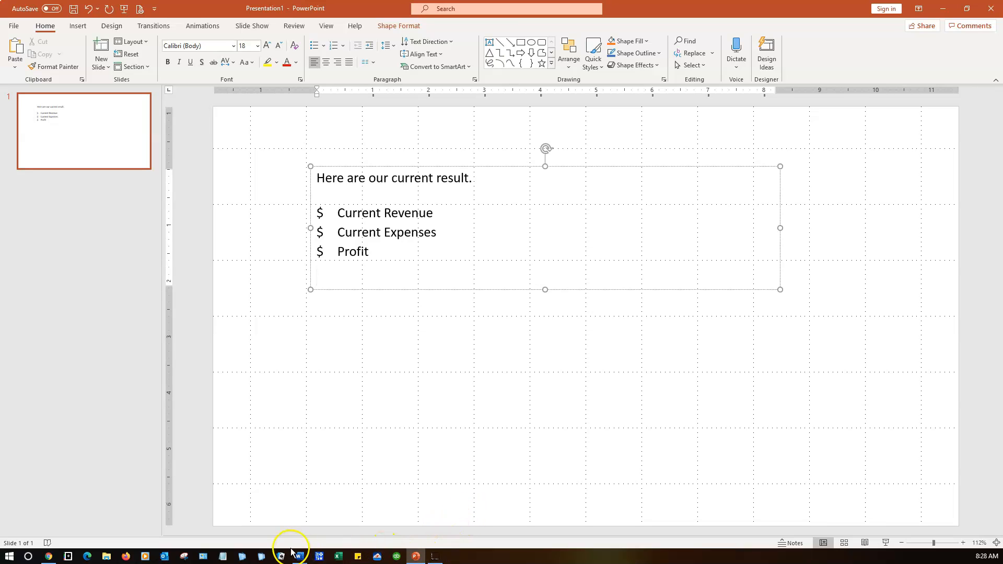
Step: Copy the list with movie camera bullets from Word's Document1 and paste it below Profit in the PowerPoint text box using the destination theme
mouse_move(298, 557)
left_click(218, 514)
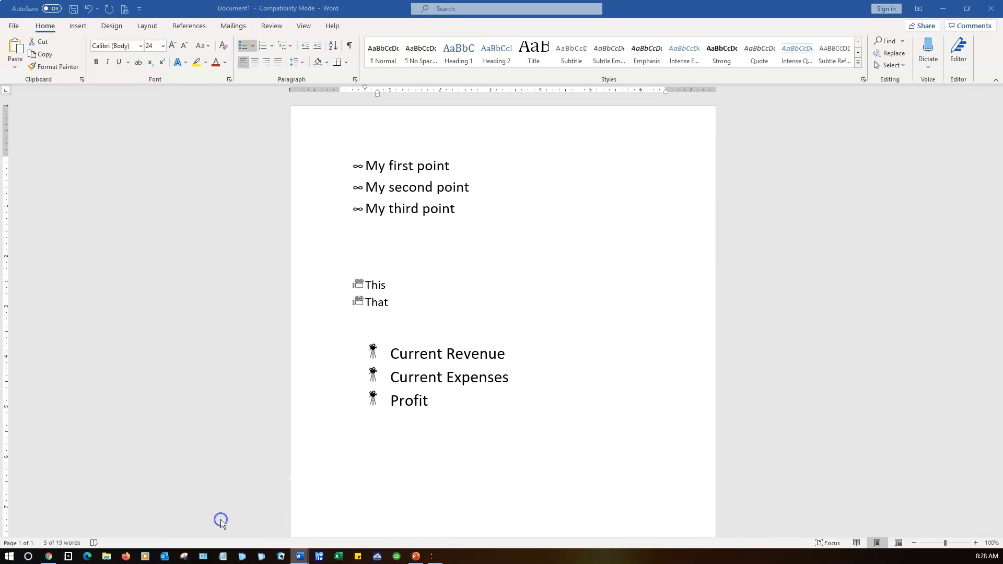
right_click(417, 354)
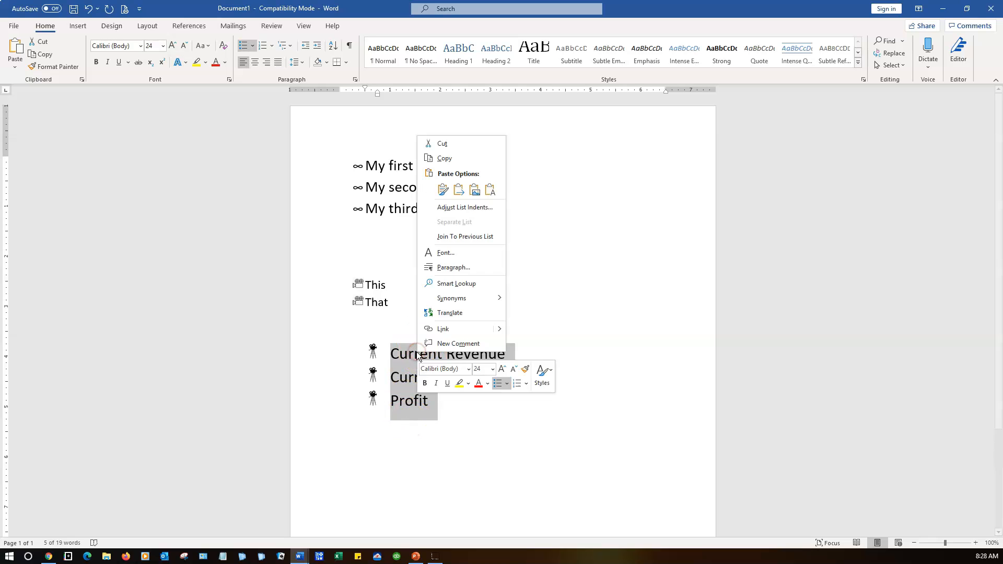
left_click(445, 163)
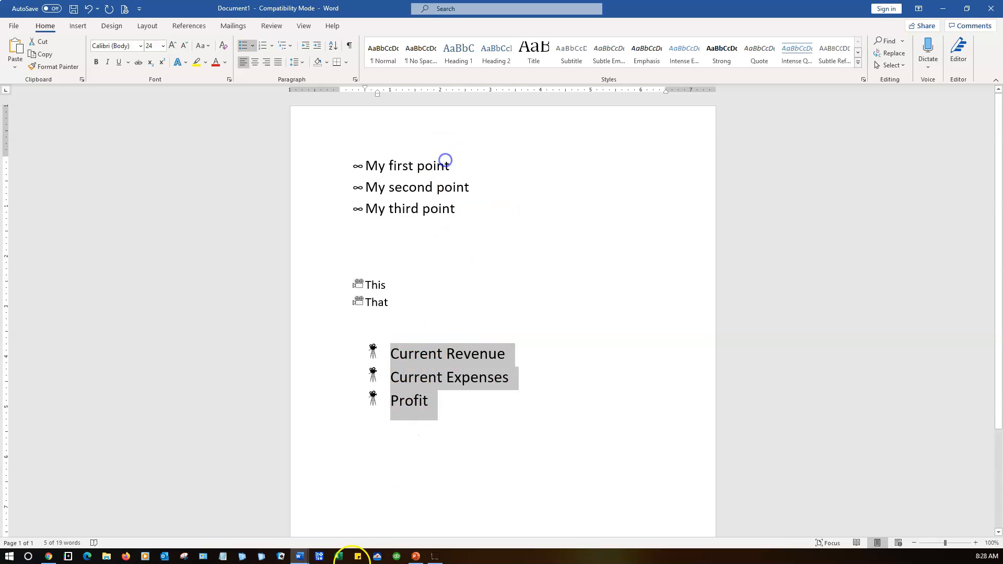
left_click(416, 558)
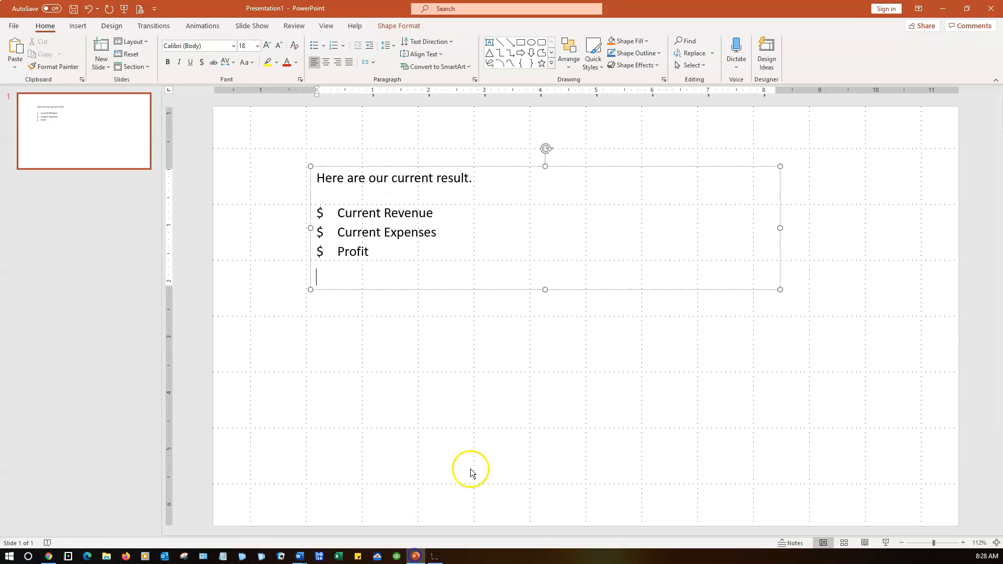
right_click(318, 276)
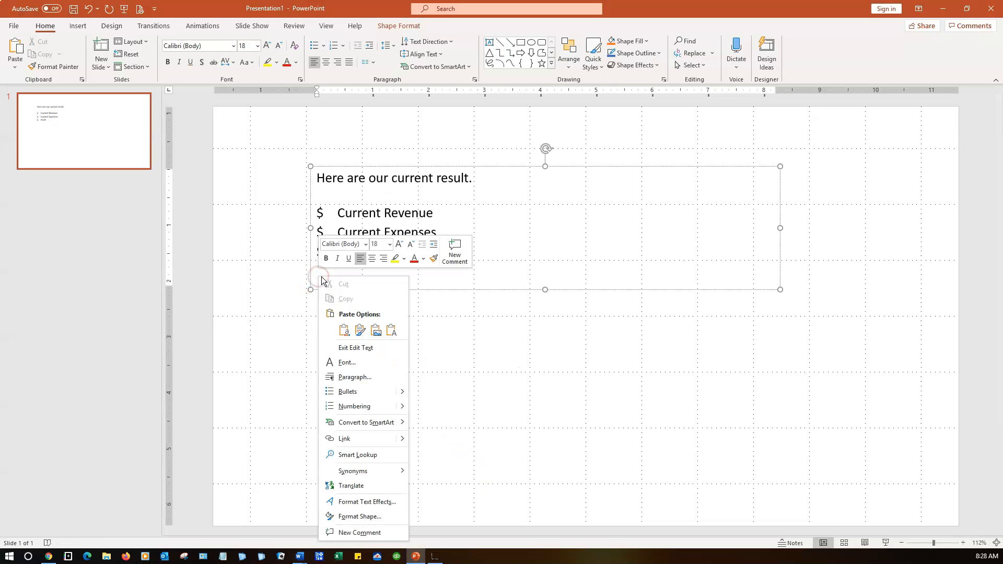
left_click(344, 330)
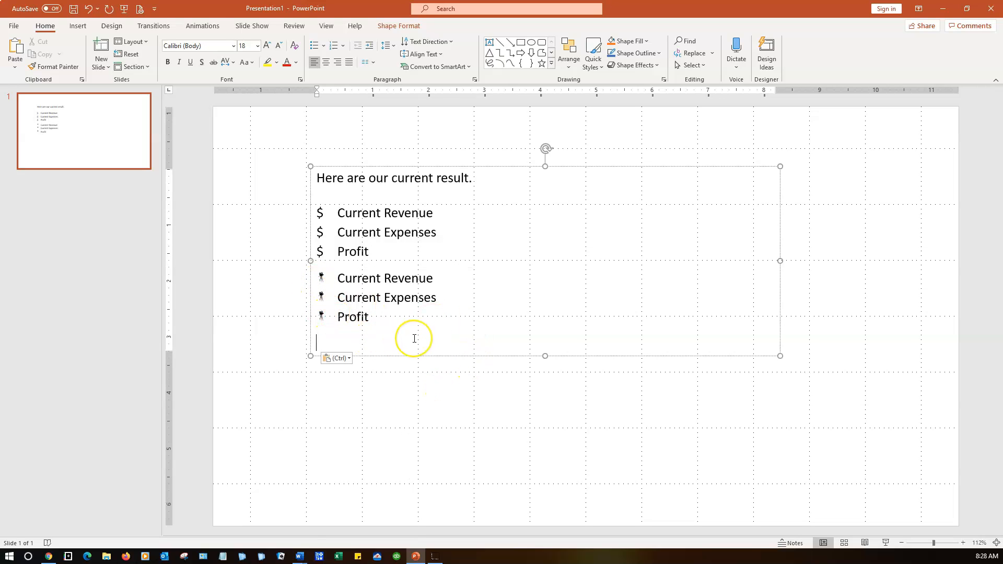
Step: Back in Word's Document1, define the double right arrow (Symbol font, character code 222) as the new bullet for the Current Revenue list
left_click(299, 556)
left_click(253, 522)
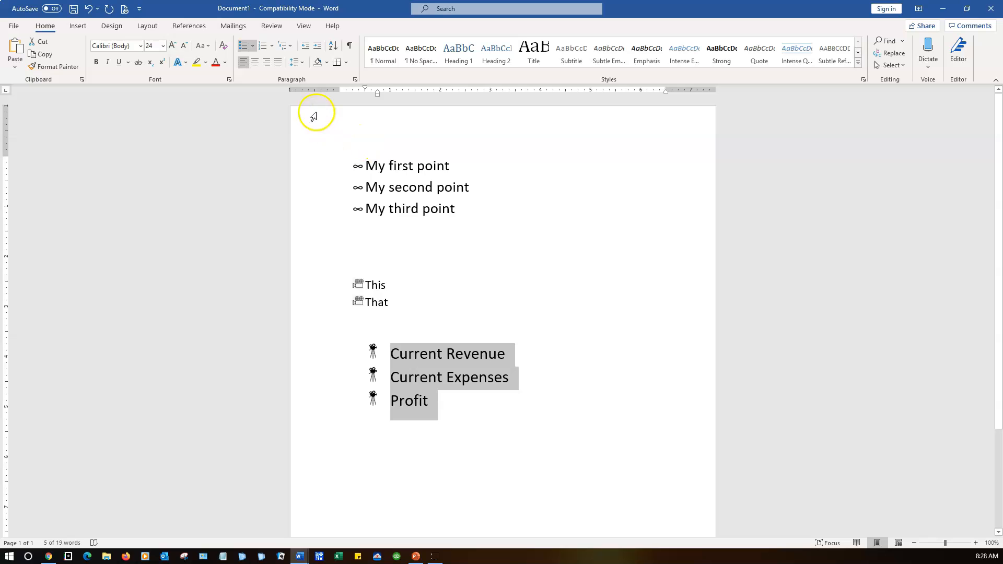
left_click(254, 45)
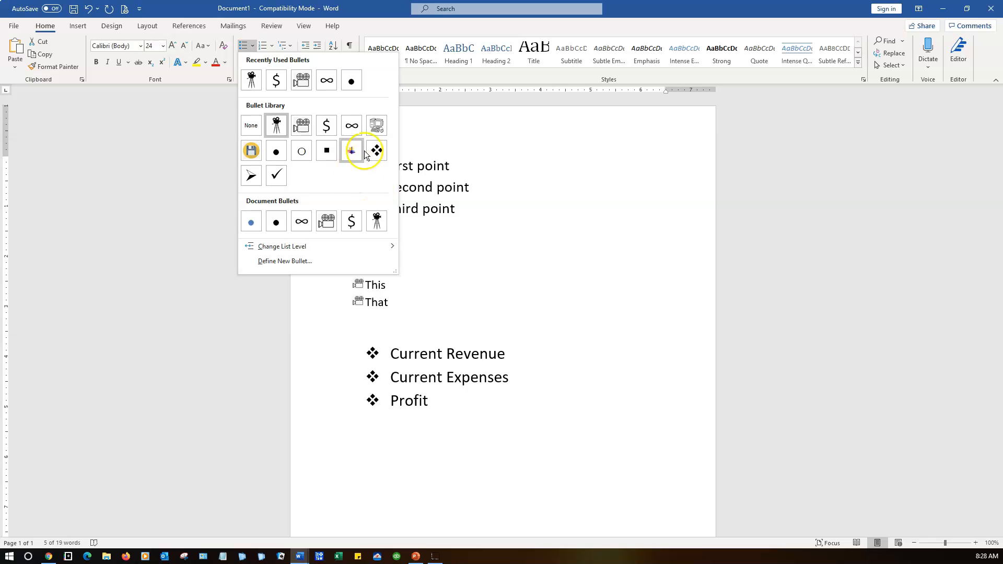
left_click(277, 261)
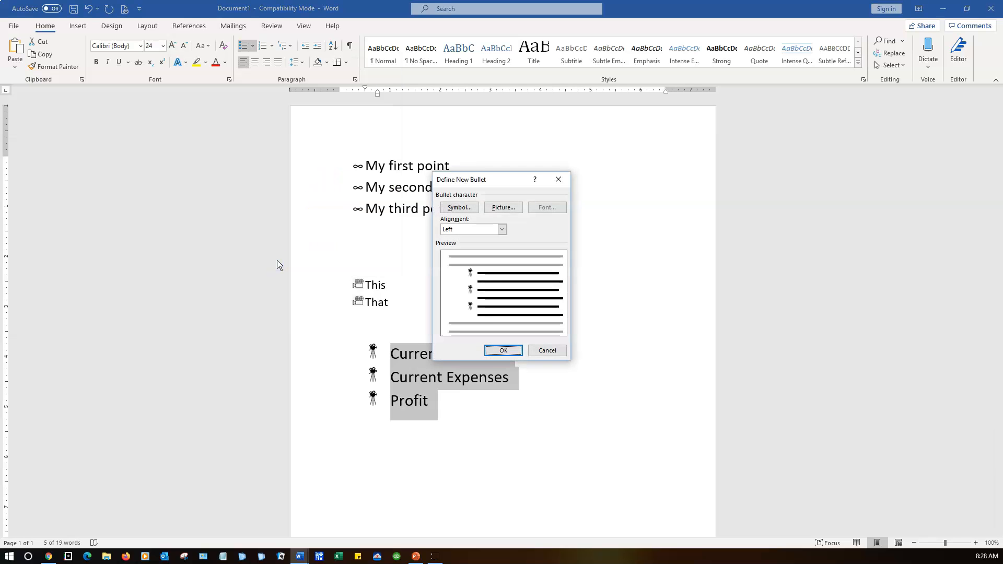
left_click(461, 209)
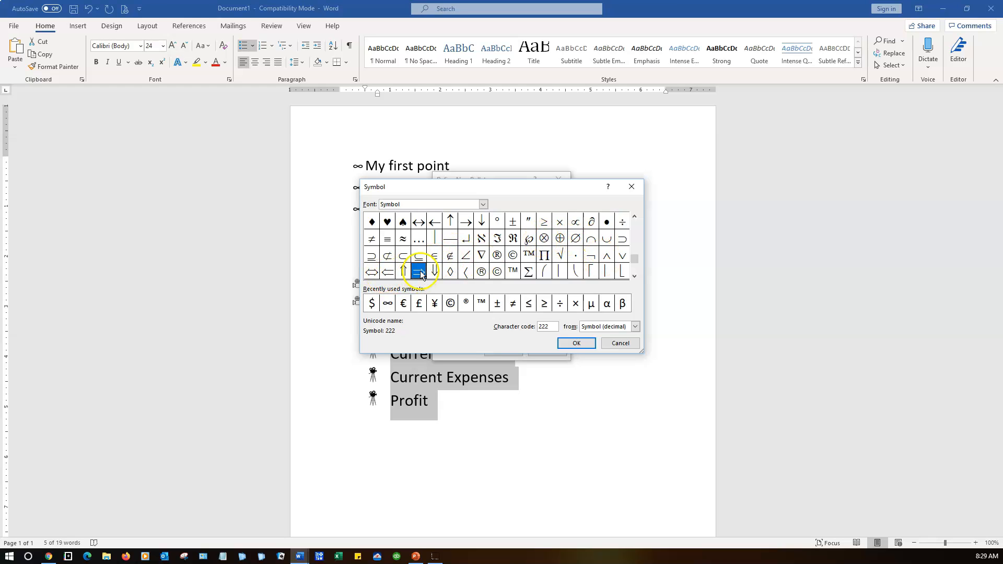
left_click(575, 343)
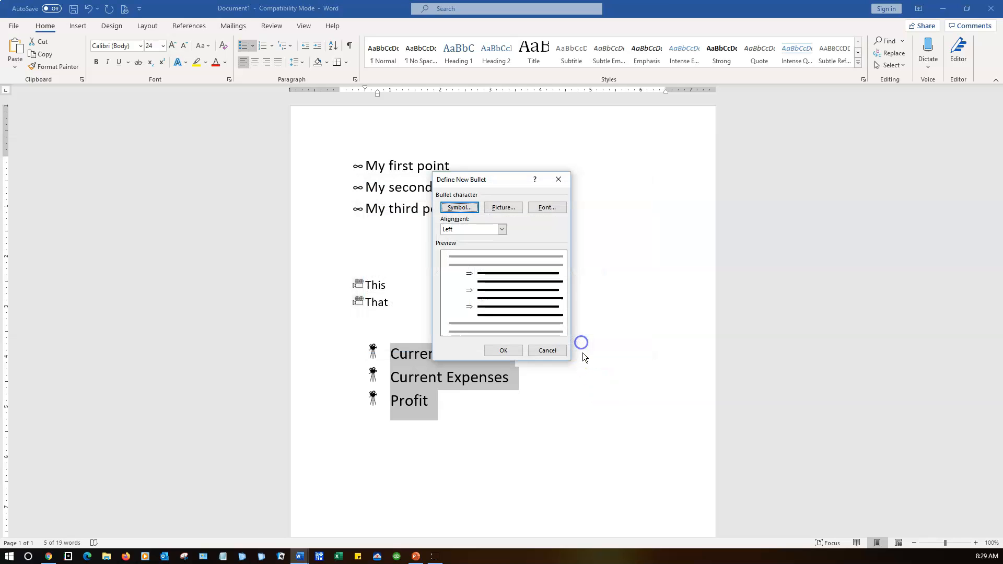
left_click(503, 351)
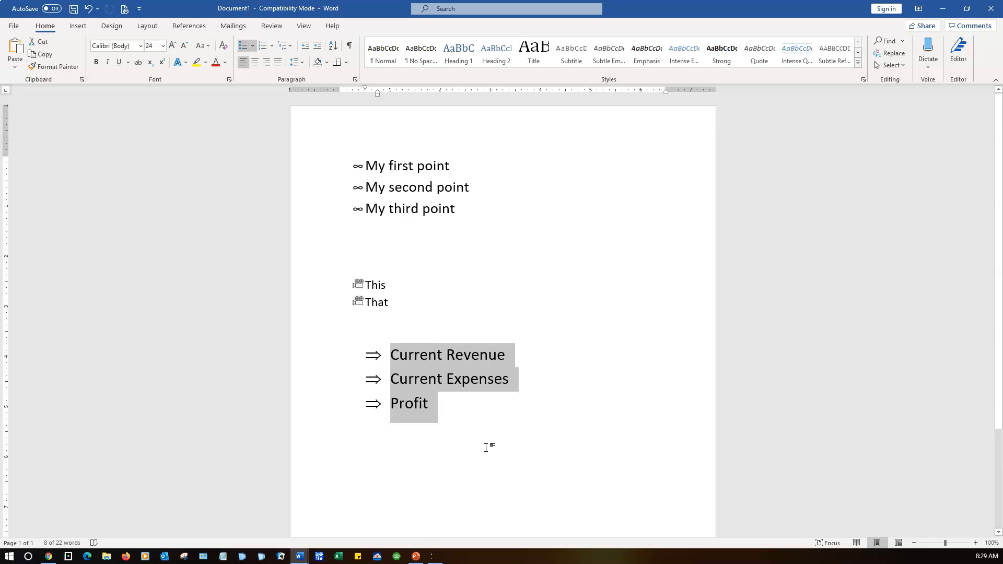
left_click(489, 448)
left_click(436, 557)
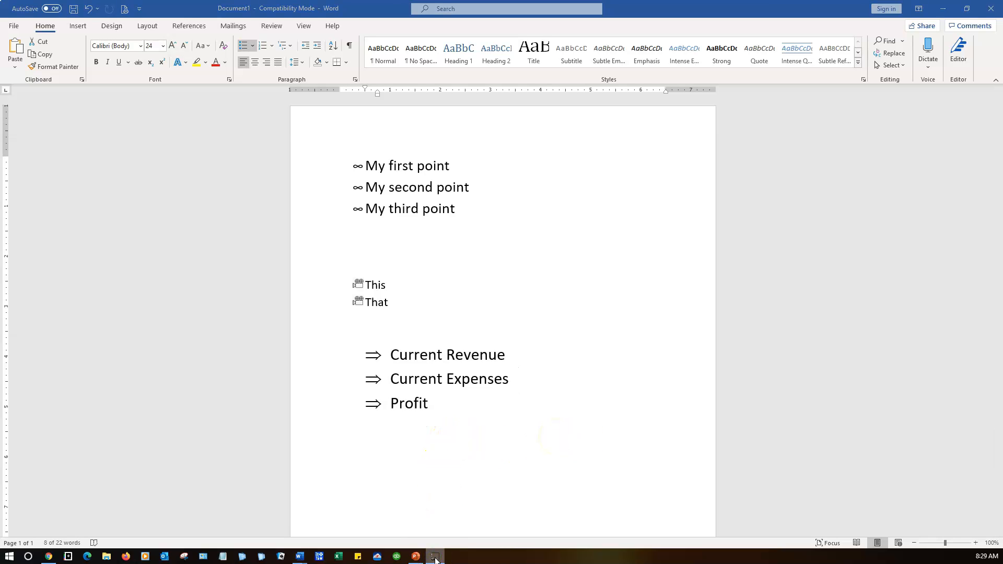